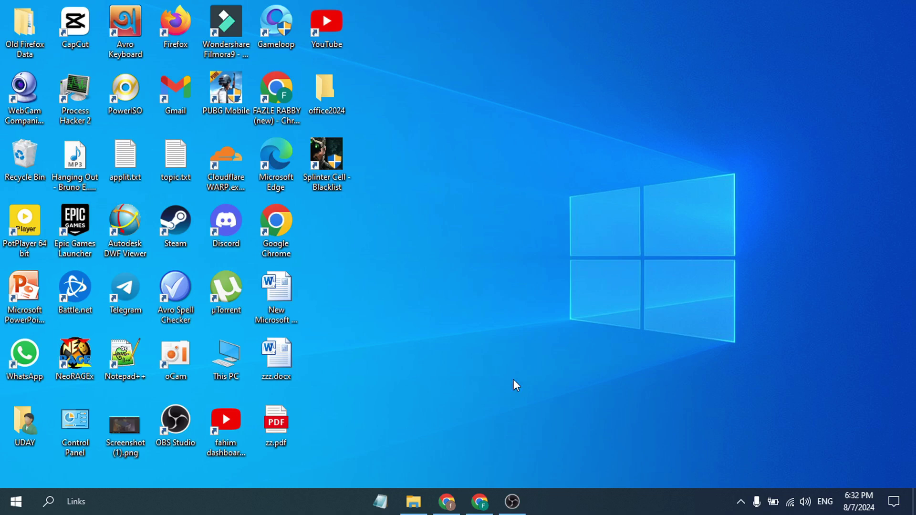
# Step: Search Google for 'java oracle' in Chrome
pyautogui.click(479, 501)
pyautogui.click(383, 290)
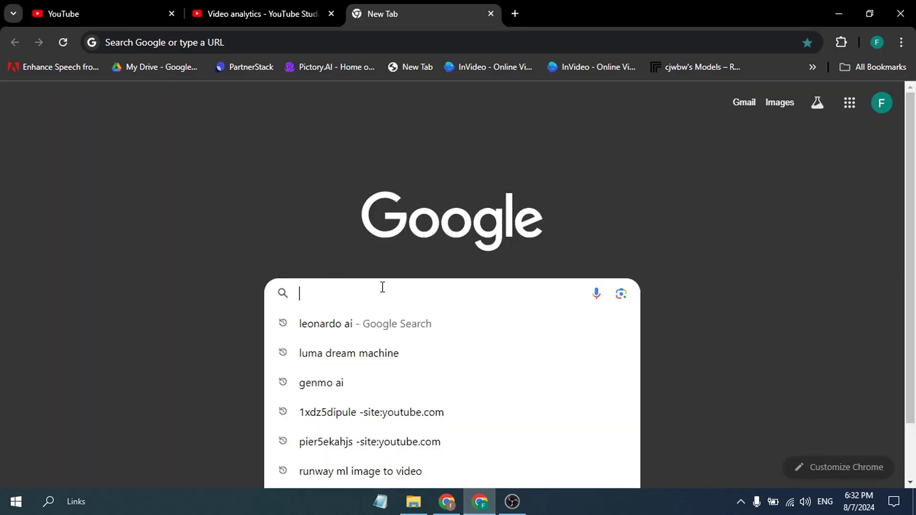
pyautogui.write('j')
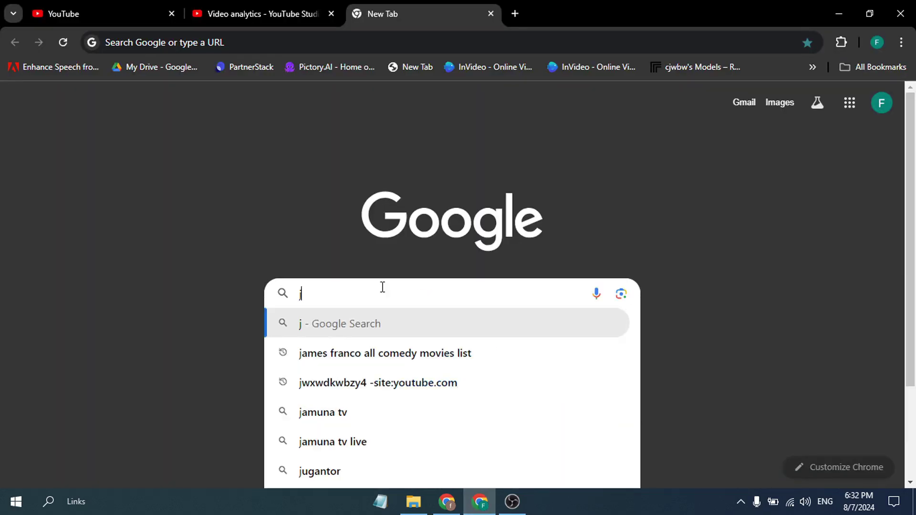
pyautogui.write('ava oracle')
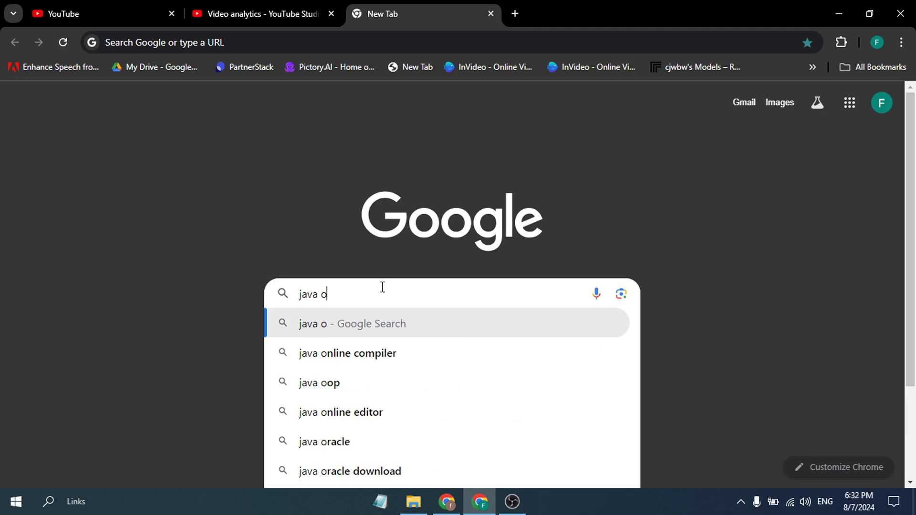
pyautogui.press('Return')
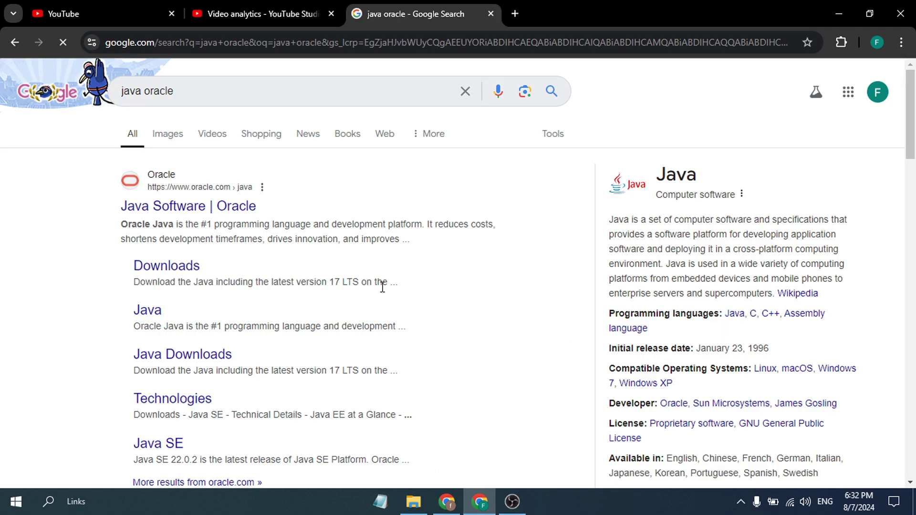
# Step: Open Oracle's Java Software page, dismiss the country popup, and go to Java downloads
pyautogui.click(213, 210)
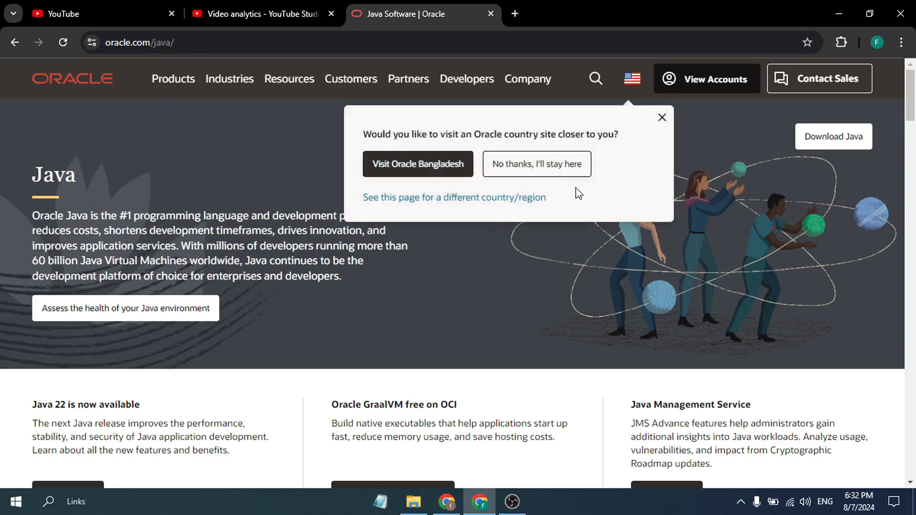
pyautogui.click(661, 117)
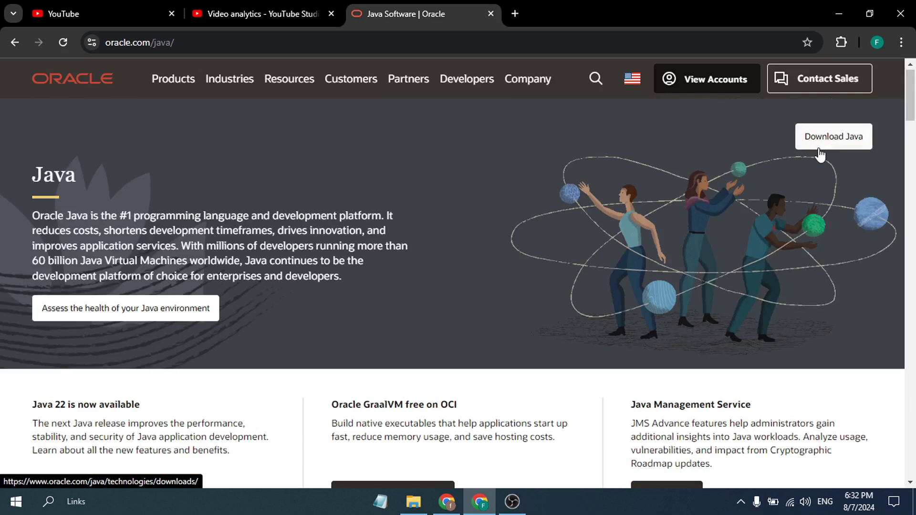
pyautogui.click(850, 138)
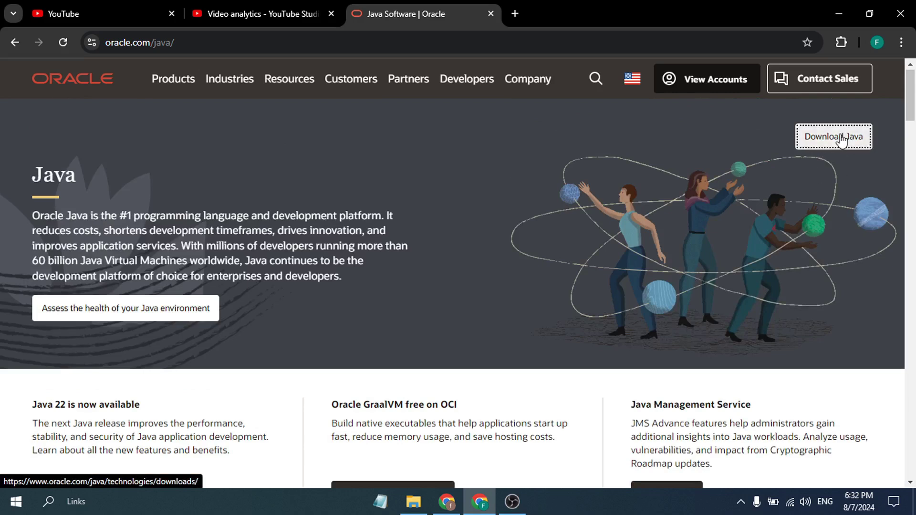
pyautogui.scroll(-3, 381, 248)
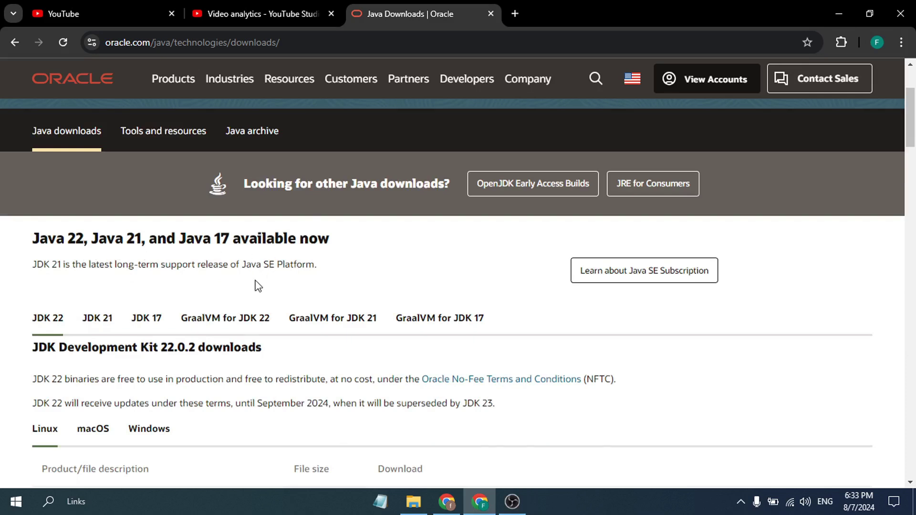
pyautogui.scroll(-2, 258, 287)
pyautogui.scroll(-2, 73, 290)
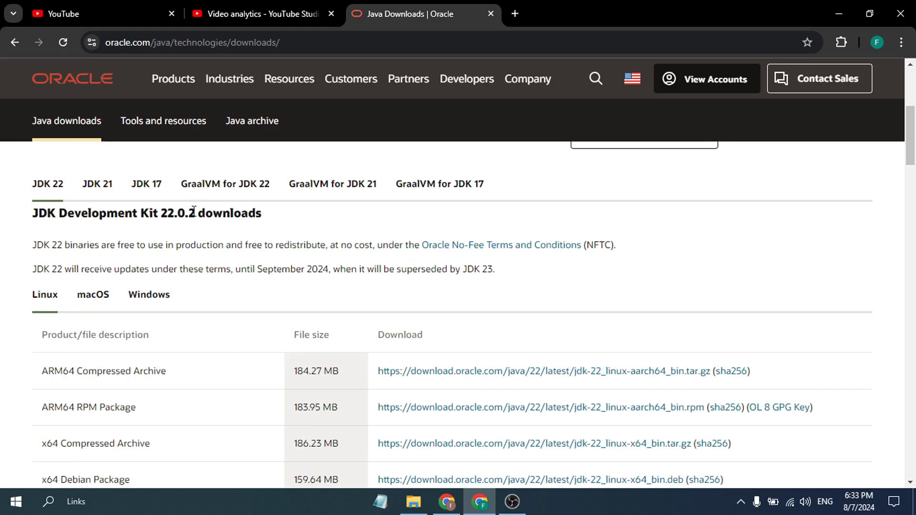
pyautogui.scroll(-4, 292, 327)
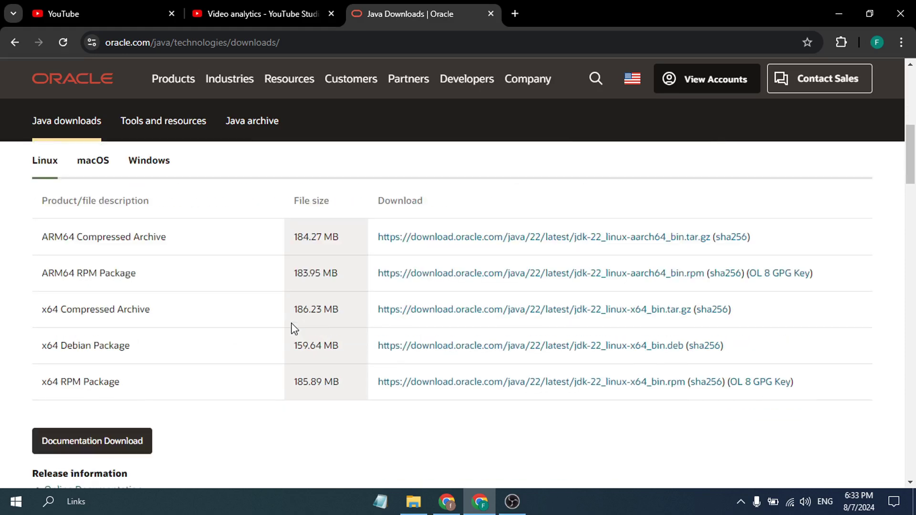
pyautogui.scroll(2, 222, 285)
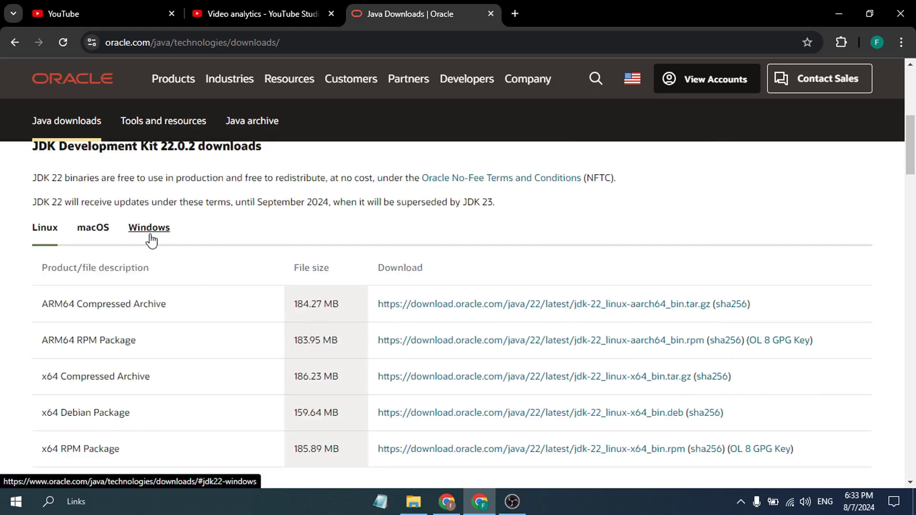
# Step: Download the JDK 22 Windows x64 installer, jdk-22_windows-x64_bin.exe
pyautogui.click(150, 229)
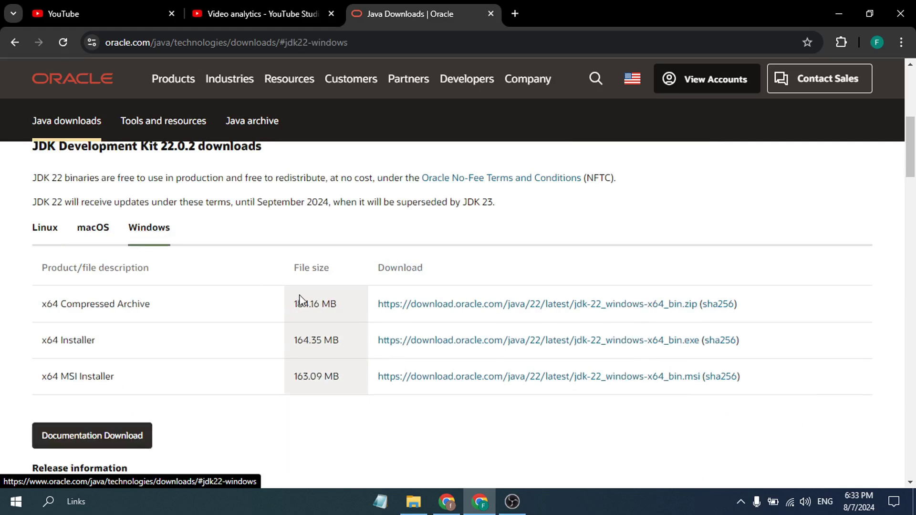
pyautogui.scroll(-2, 303, 301)
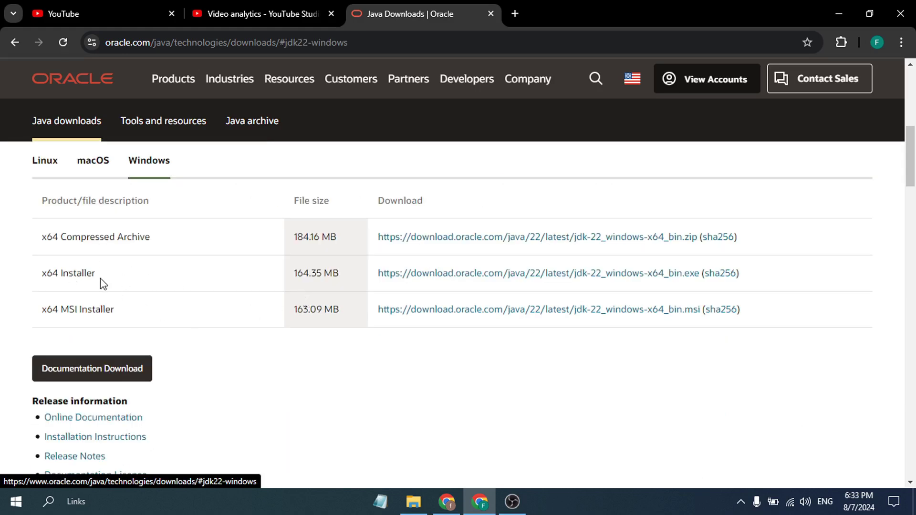
pyautogui.click(496, 279)
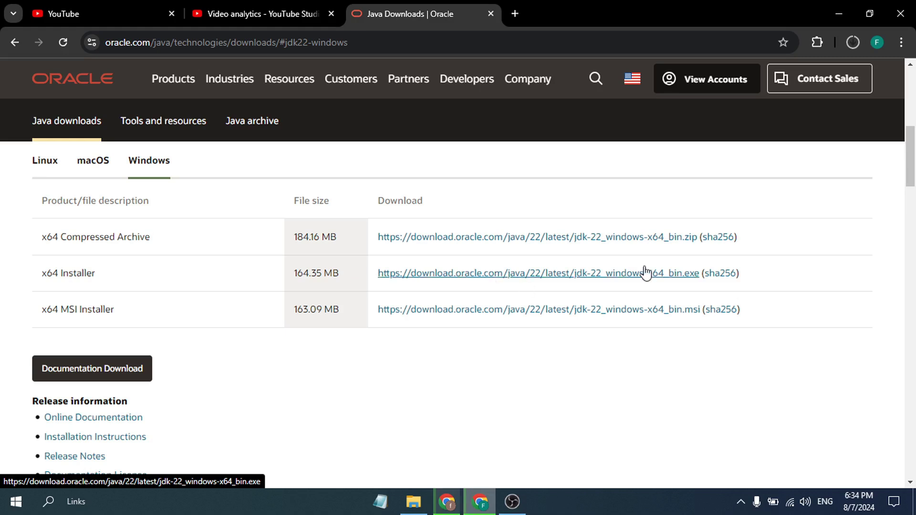
pyautogui.click(853, 42)
pyautogui.moveTo(764, 113)
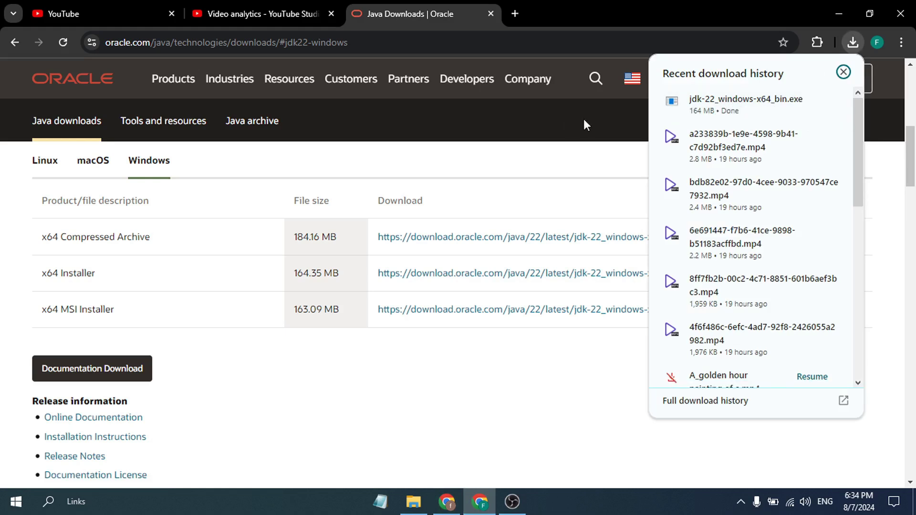
# Step: Run jdk-22_windows-x64_bin.exe and install JDK 22.0.2 to the default C:\Program Files\Java\jdk-22\ folder
pyautogui.click(808, 104)
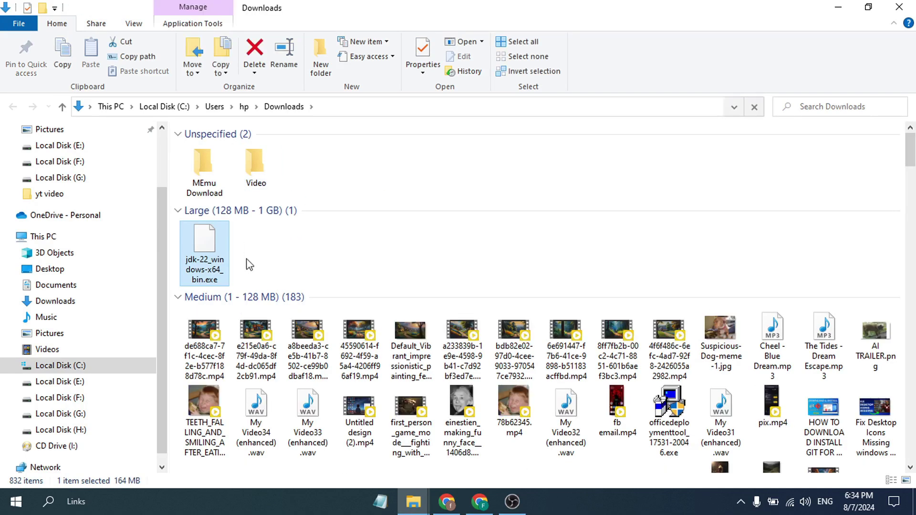
pyautogui.doubleClick(206, 249)
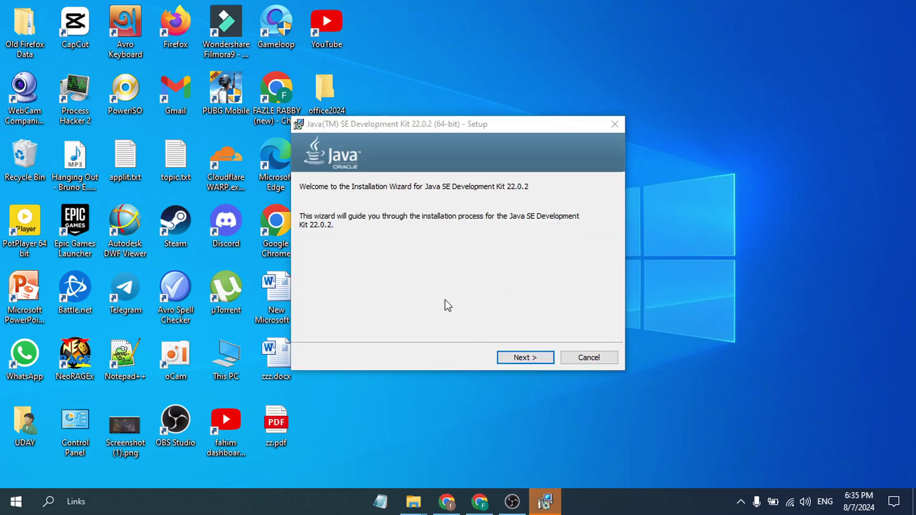
pyautogui.click(524, 359)
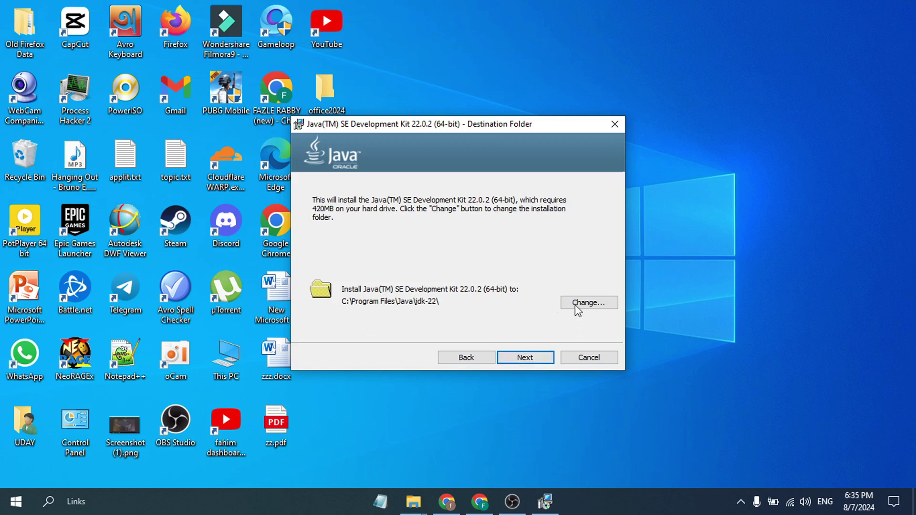
pyautogui.click(542, 360)
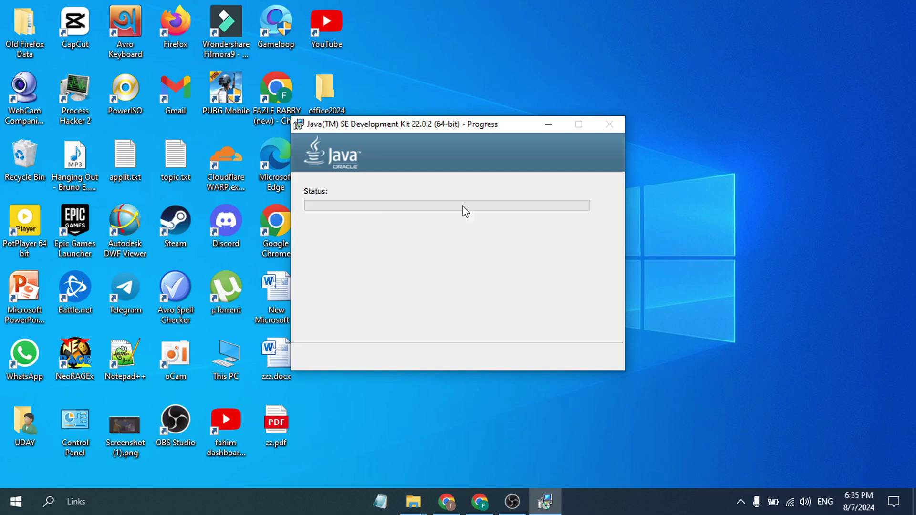
pyautogui.click(693, 247)
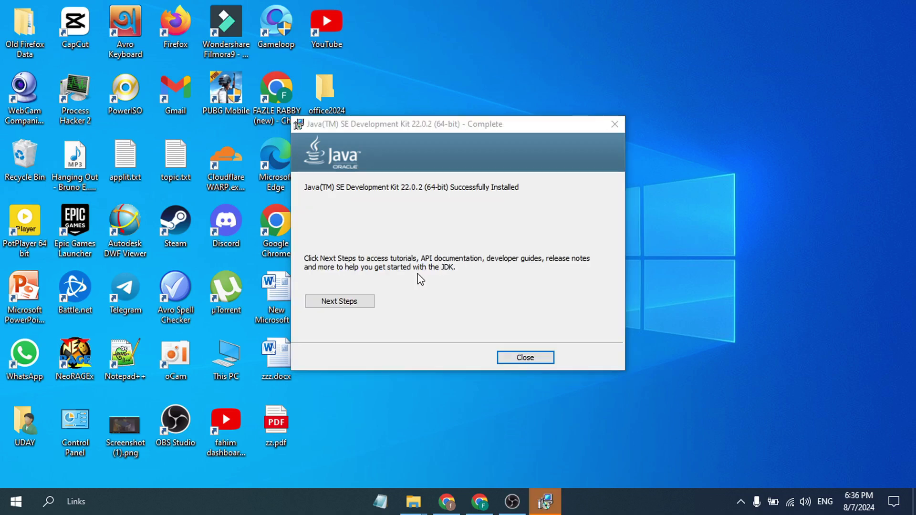
# Step: Close the finished JDK installer and refresh the desktop
pyautogui.click(523, 358)
pyautogui.rightClick(515, 216)
pyautogui.click(547, 263)
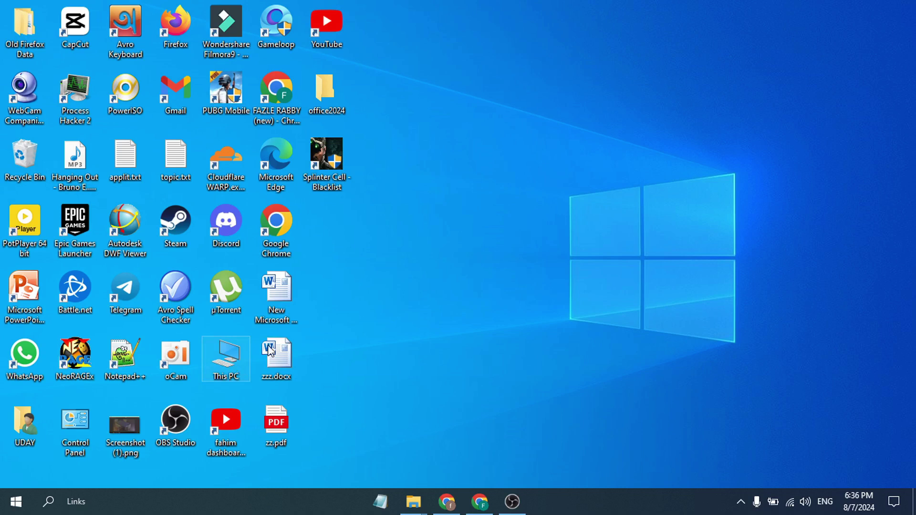
# Step: Browse to C:\Program Files\Java\jdk-22\bin and copy its full path from the address bar
pyautogui.doubleClick(232, 365)
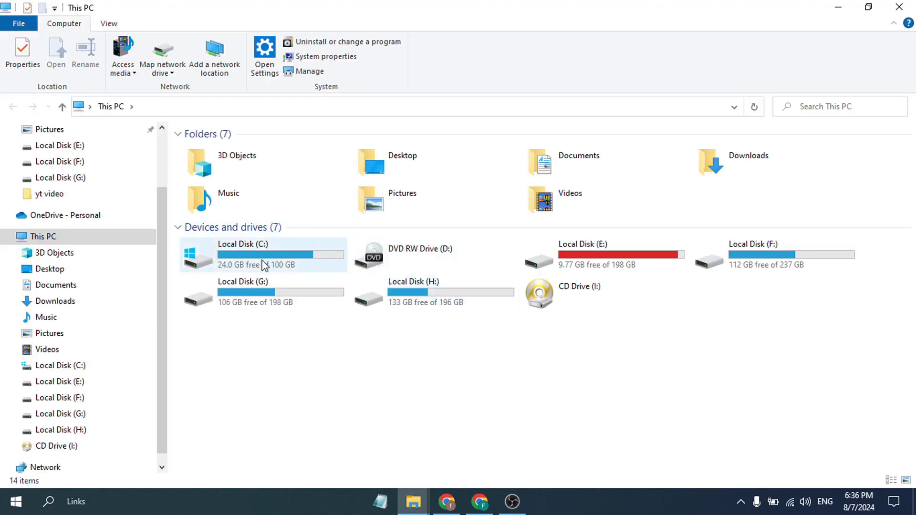
pyautogui.doubleClick(265, 262)
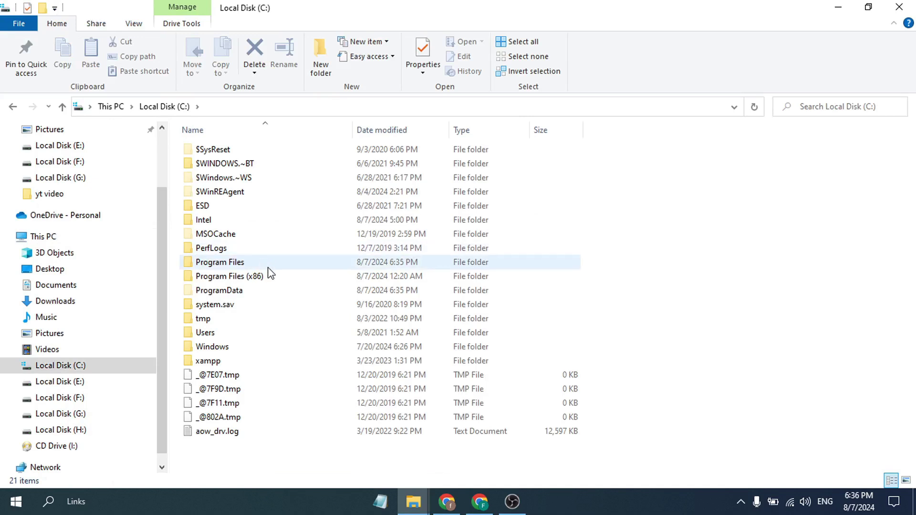
pyautogui.doubleClick(266, 267)
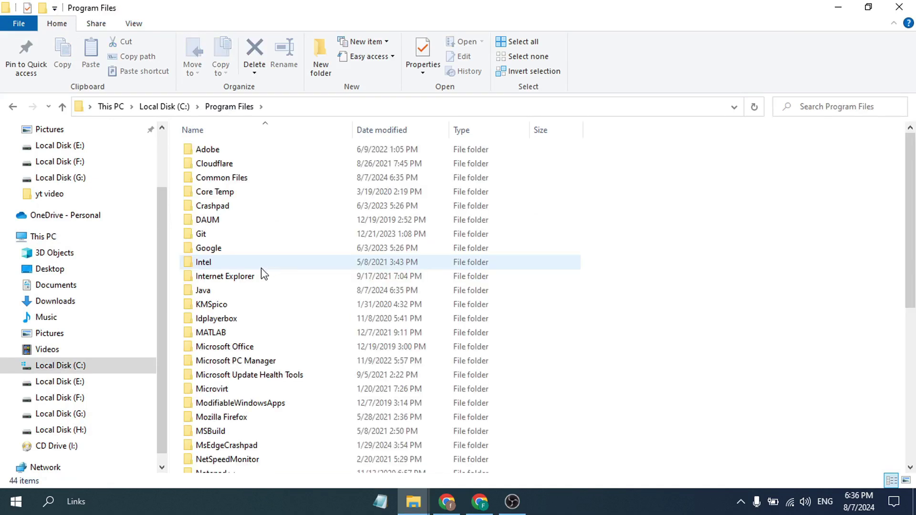
pyautogui.doubleClick(245, 291)
pyautogui.doubleClick(259, 152)
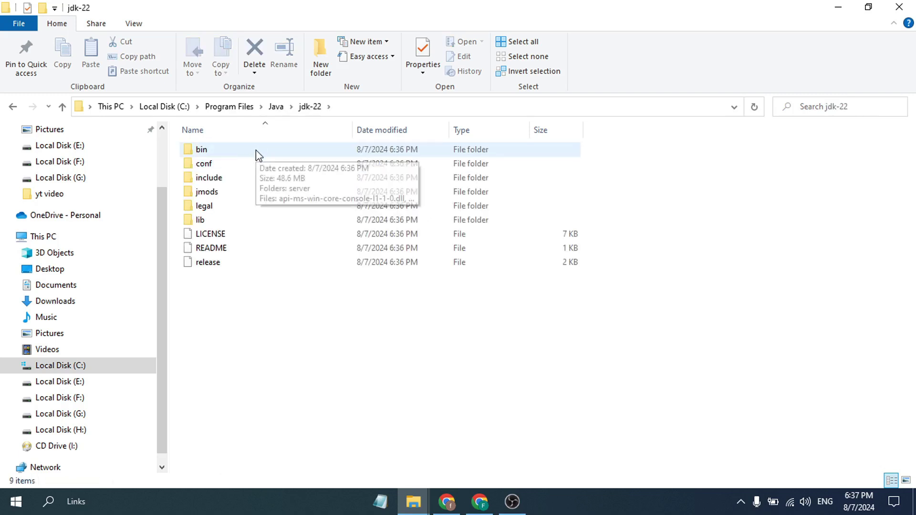
pyautogui.click(256, 151)
pyautogui.doubleClick(256, 150)
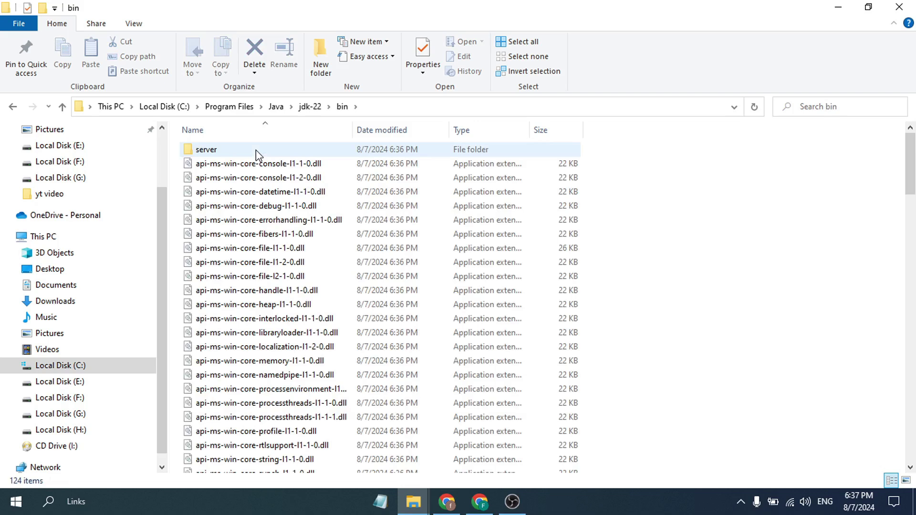
pyautogui.click(369, 107)
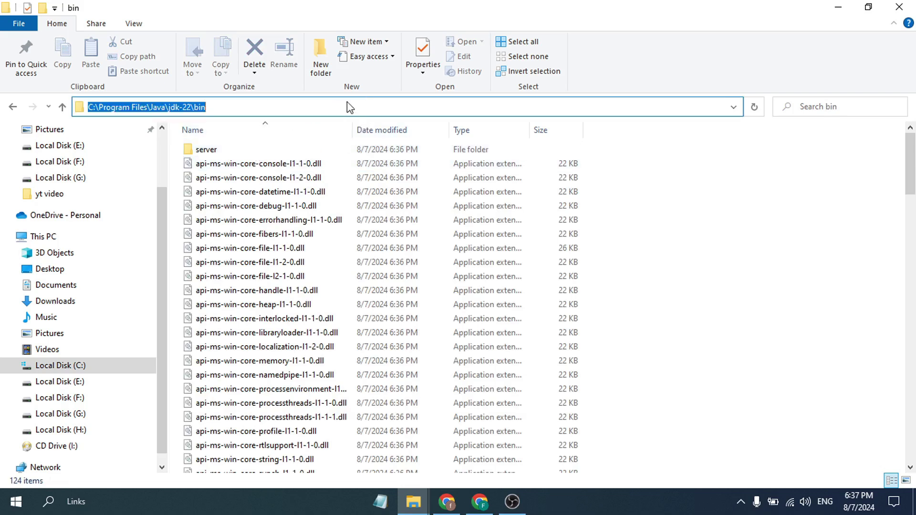
pyautogui.rightClick(217, 110)
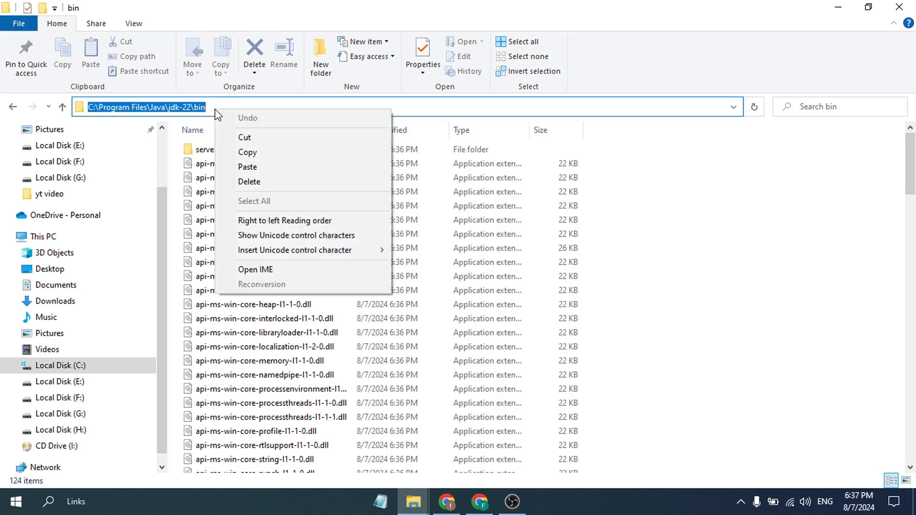
pyautogui.click(248, 150)
# Step: Open the Environment Variables window from System Properties via an 'environment' search
pyautogui.click(838, 7)
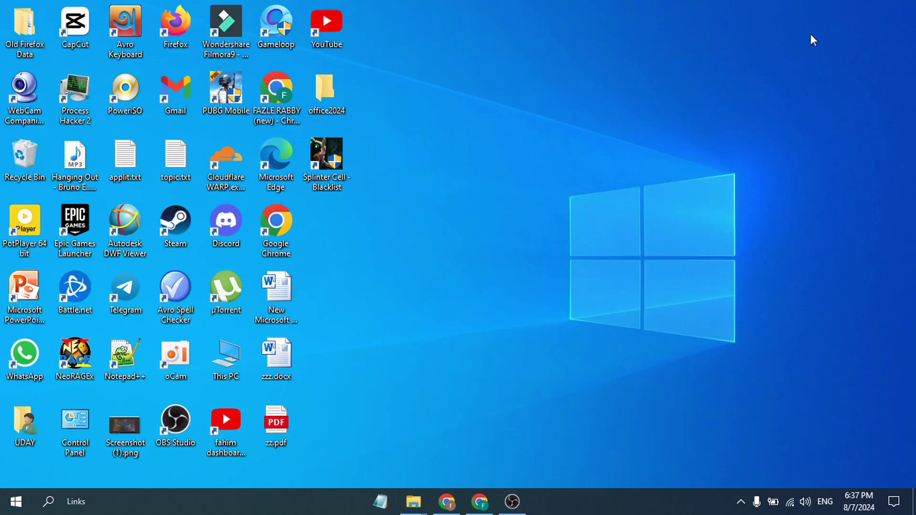
pyautogui.rightClick(584, 142)
pyautogui.click(621, 182)
pyautogui.click(50, 502)
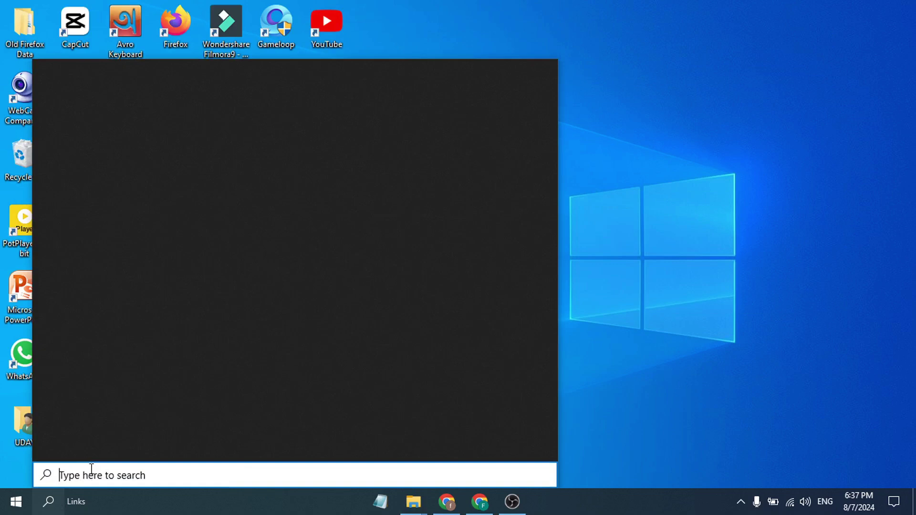
pyautogui.write('environment')
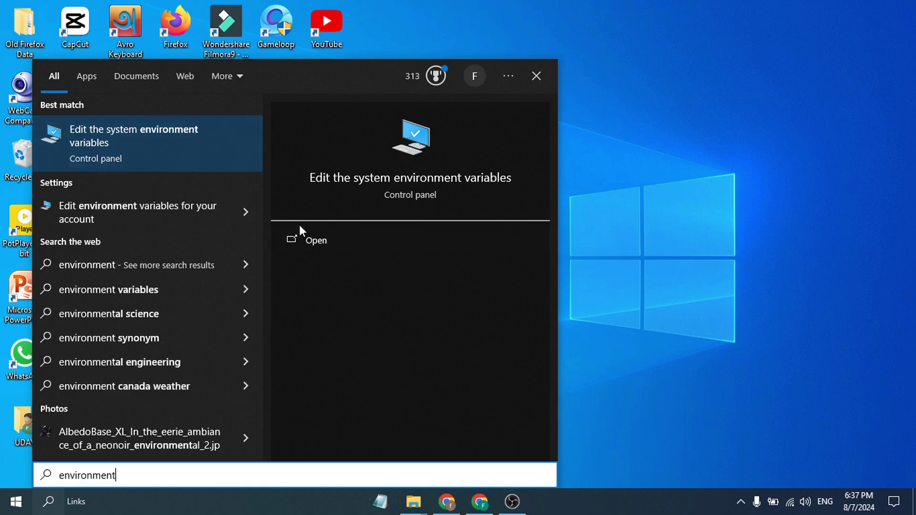
pyautogui.click(319, 239)
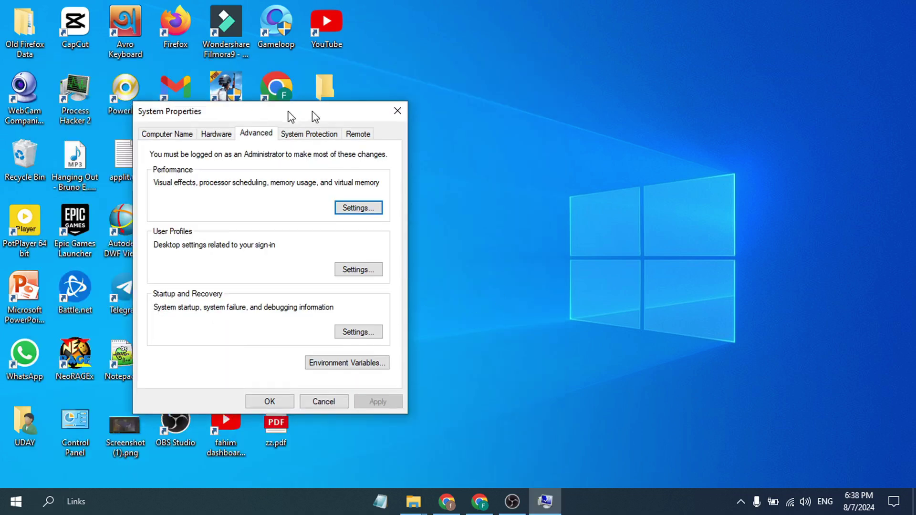
pyautogui.moveTo(312, 111); pyautogui.dragTo(446, 73)
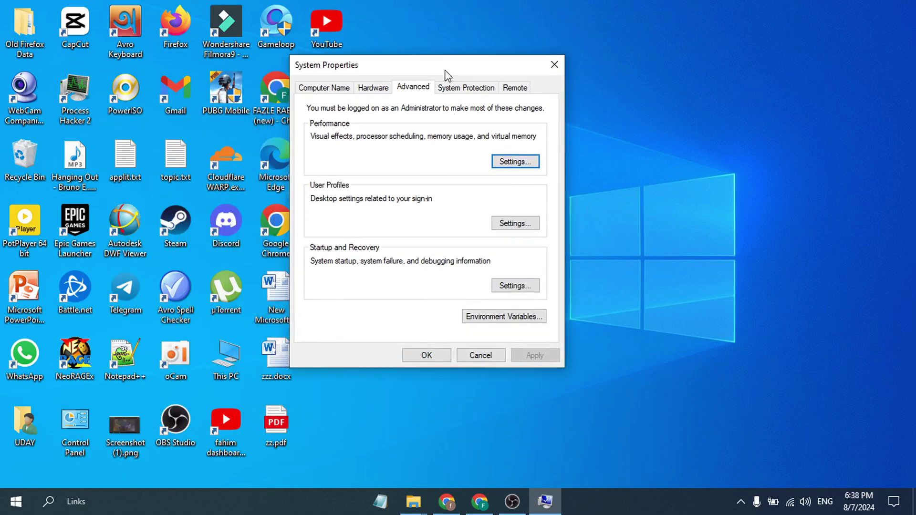
pyautogui.click(498, 321)
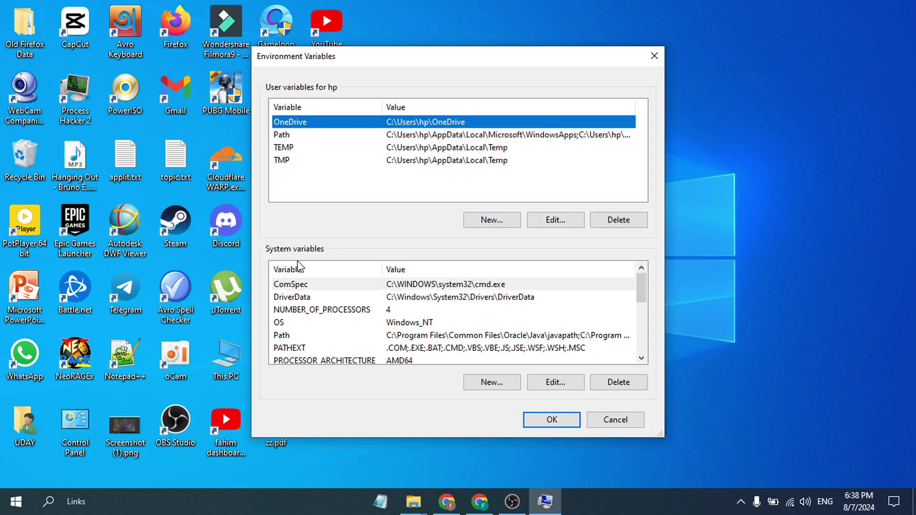
# Step: Add the pasted C:\Program Files\Java\jdk-22\bin entry to the system Path and confirm all dialogs
pyautogui.scroll(-1, 389, 305)
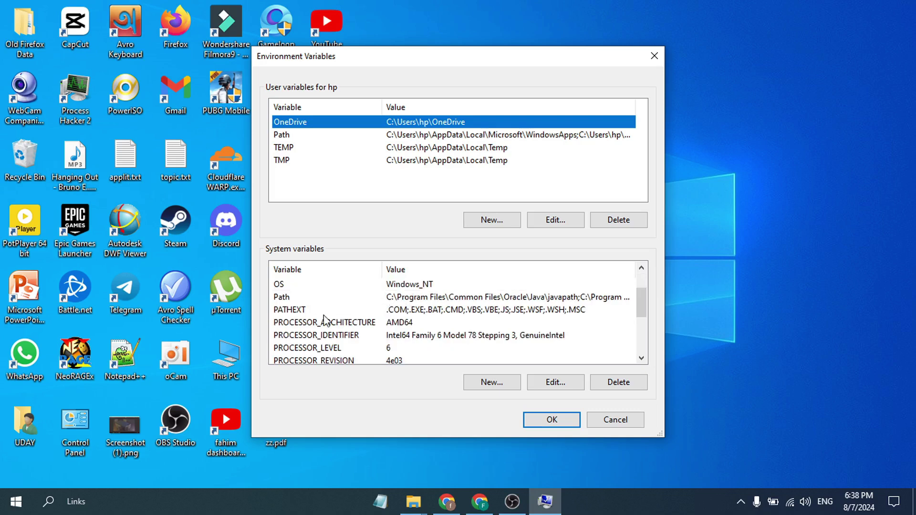
pyautogui.doubleClick(374, 304)
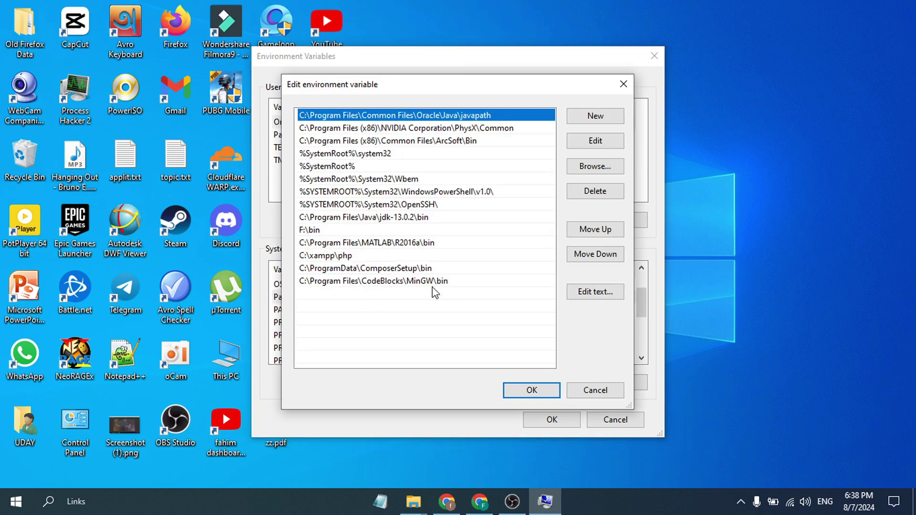
pyautogui.click(586, 119)
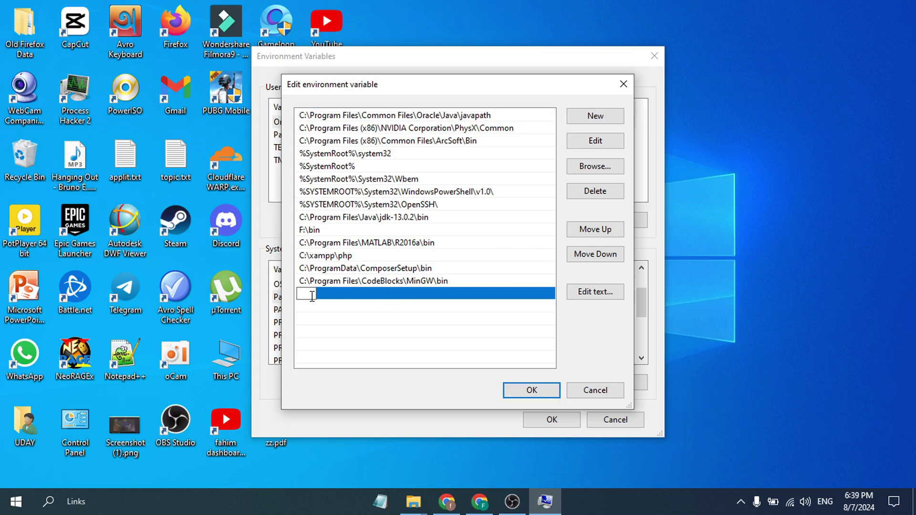
pyautogui.hotkey('ctrl', 'v')
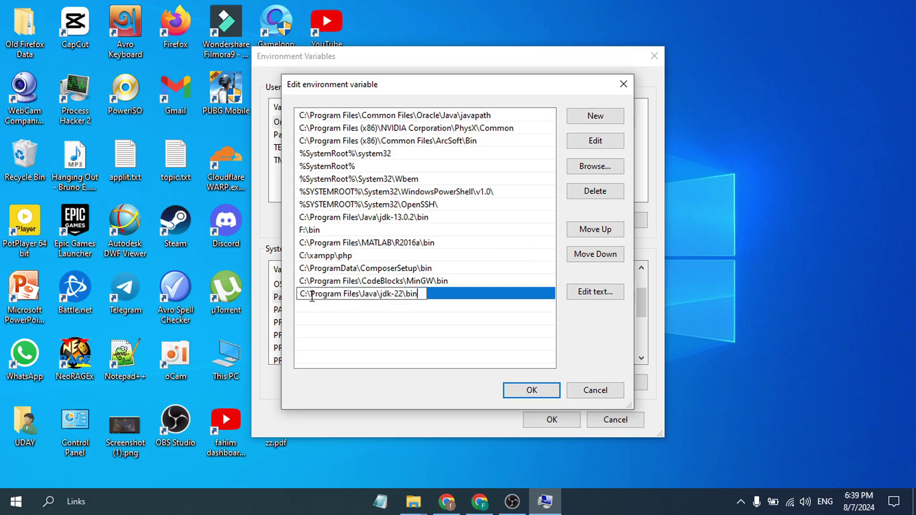
pyautogui.click(539, 394)
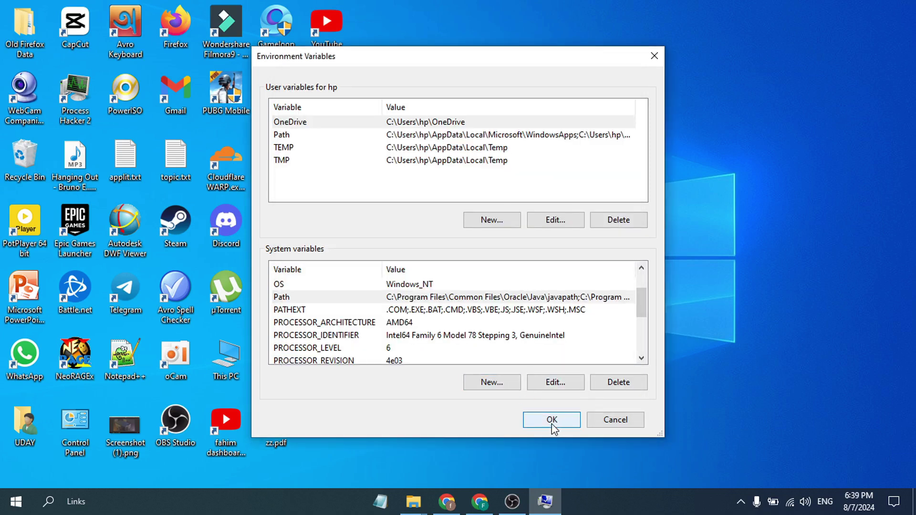
pyautogui.click(552, 420)
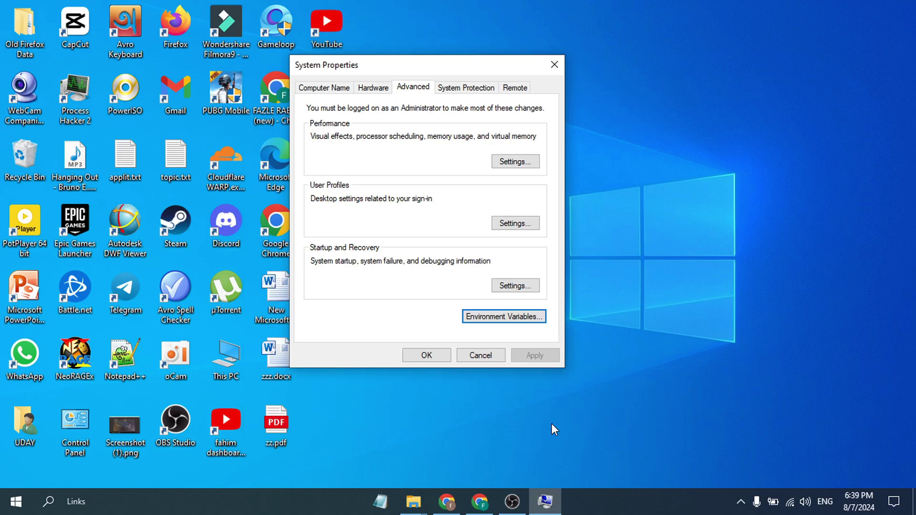
pyautogui.click(446, 359)
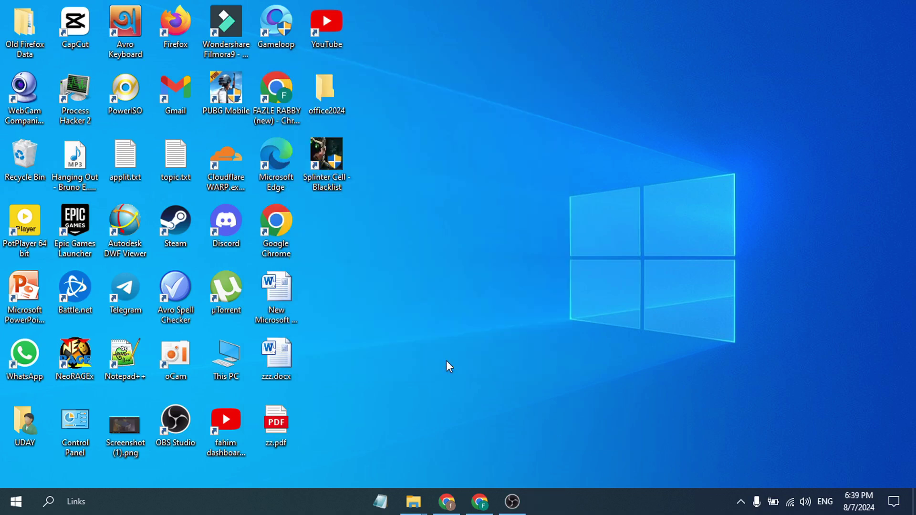
# Step: Open Command Prompt from a 'cmd' search and run java --version
pyautogui.click(48, 501)
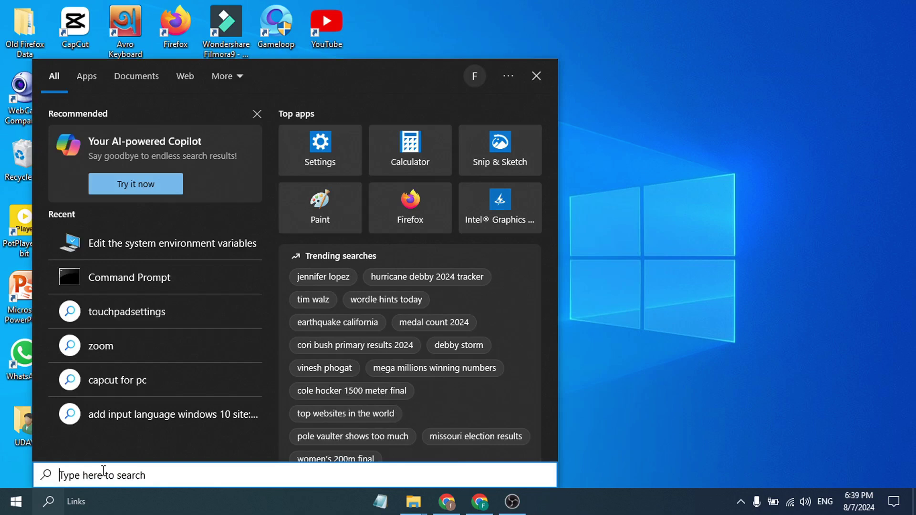
pyautogui.write('cmd')
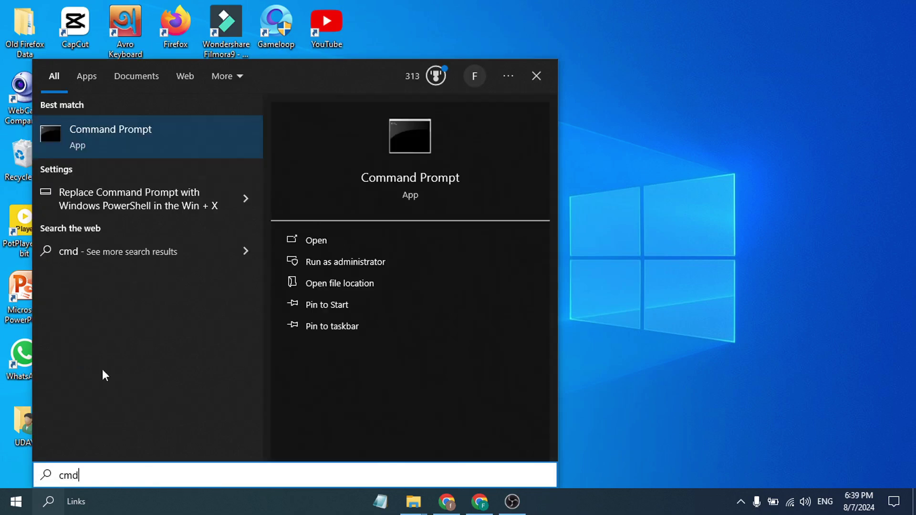
pyautogui.click(310, 244)
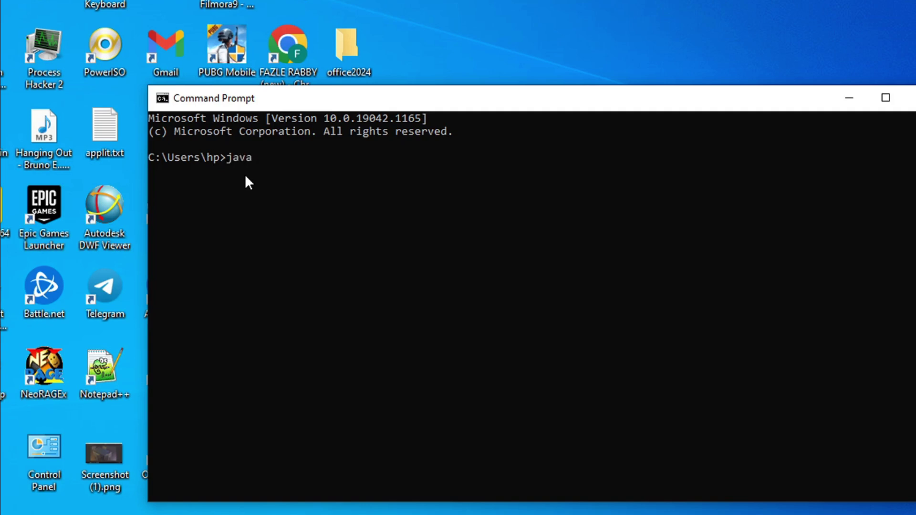
pyautogui.write('--version')
pyautogui.press('Return')
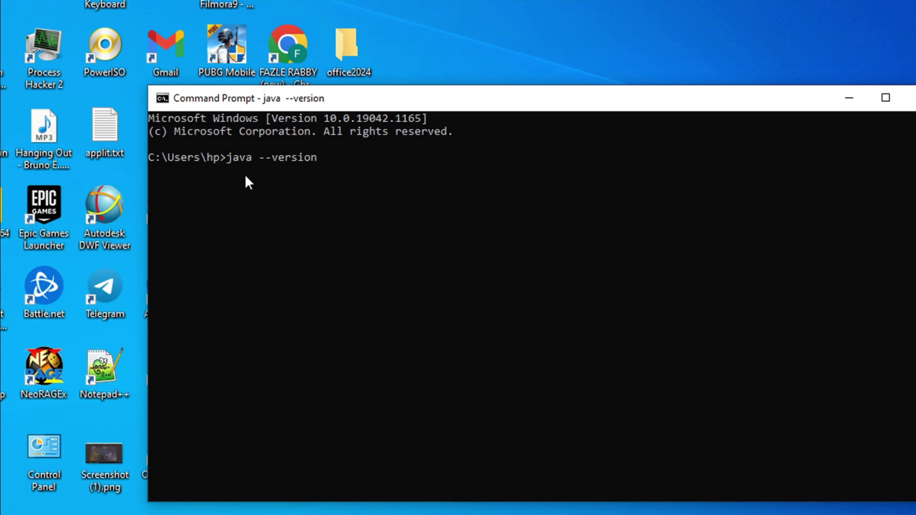